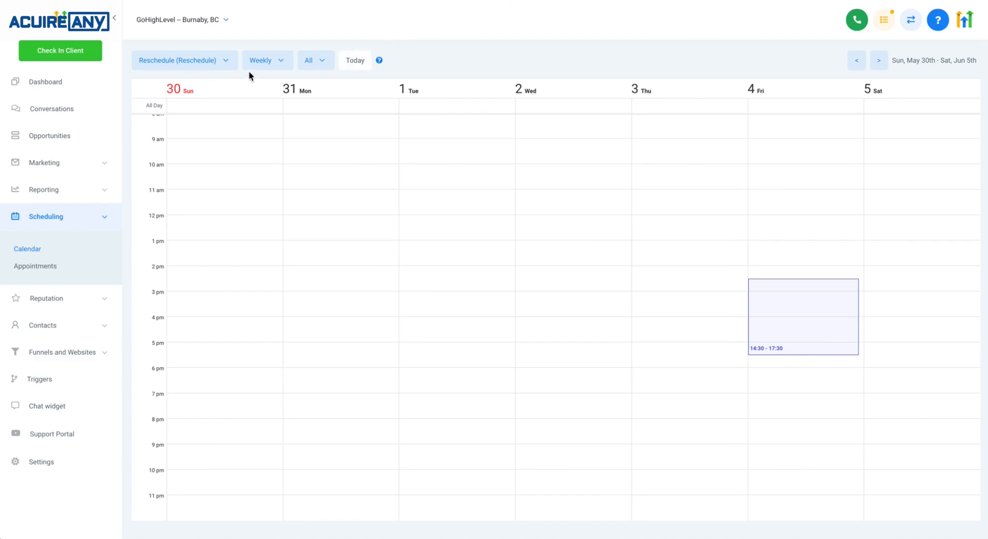
Switch the calendar view to the Members team and drag-select a Thursday range of about 2:00–5:30 PM
click(222, 67)
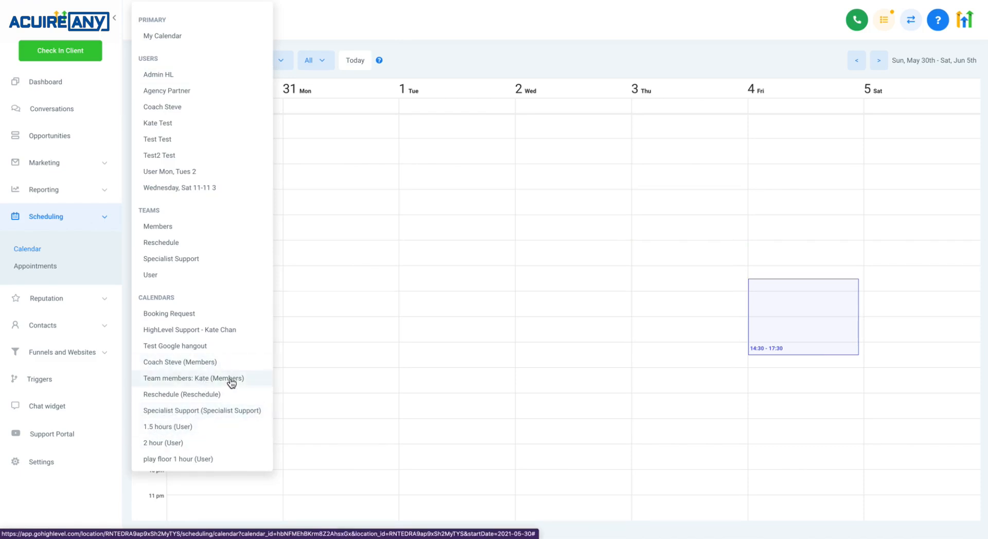
click(182, 228)
drag(640, 277, 655, 350)
Switch to the Specialist Support calendar and drag-select afternoon-to-evening ranges on Wednesday and Thursday
click(161, 60)
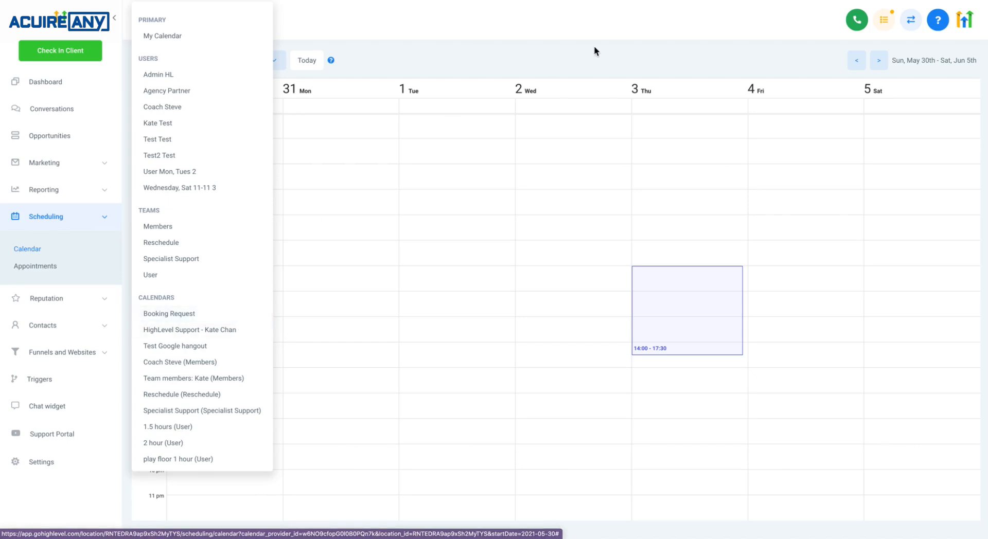
click(201, 411)
drag(598, 343, 600, 476)
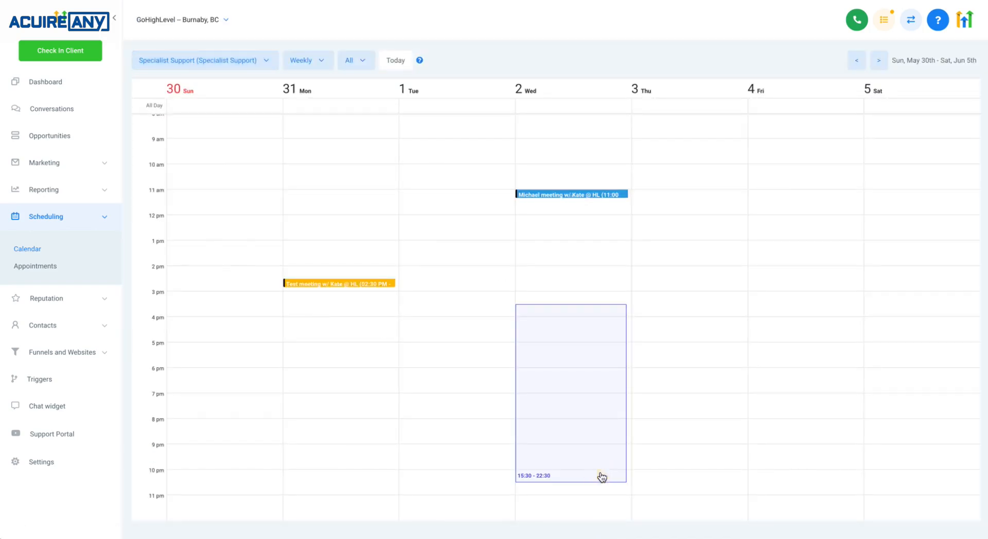
drag(676, 264, 674, 422)
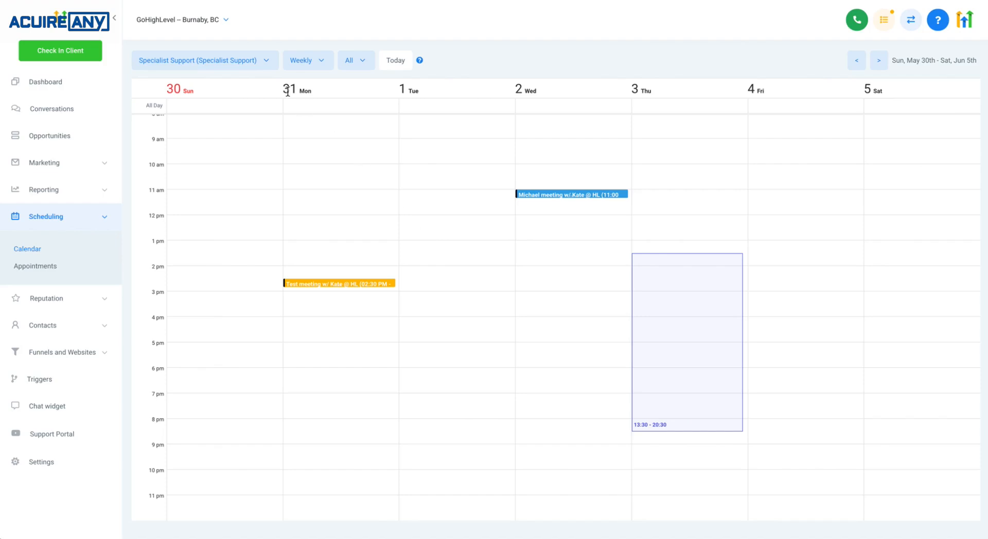
Switch to My Calendar and block Wednesday 5:30–6:00 PM as a slot without choosing a calendar
click(255, 63)
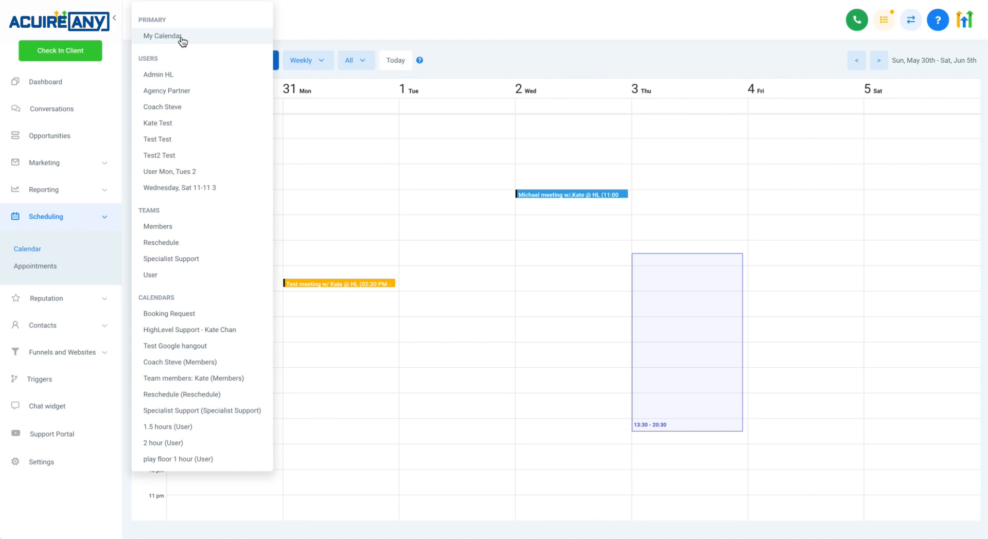
click(160, 37)
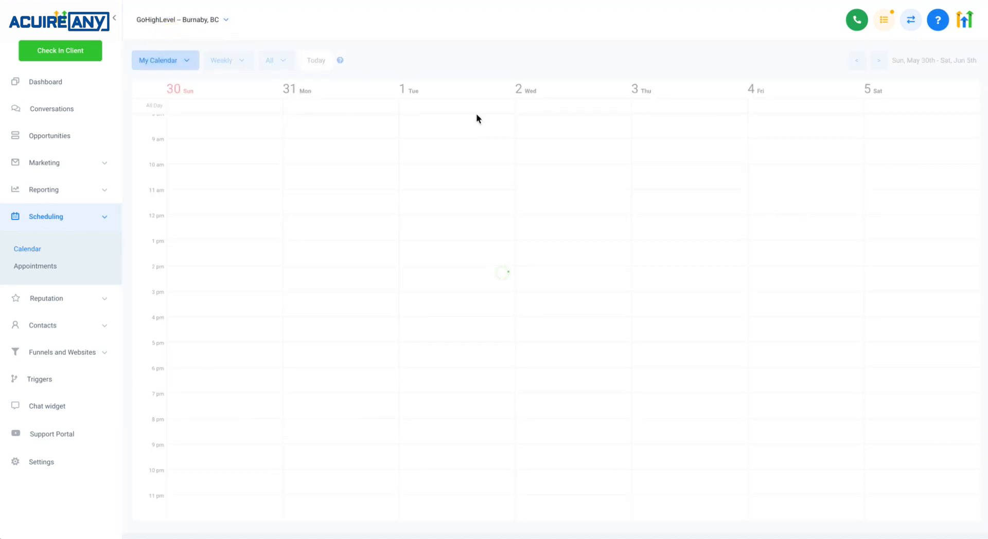
click(585, 360)
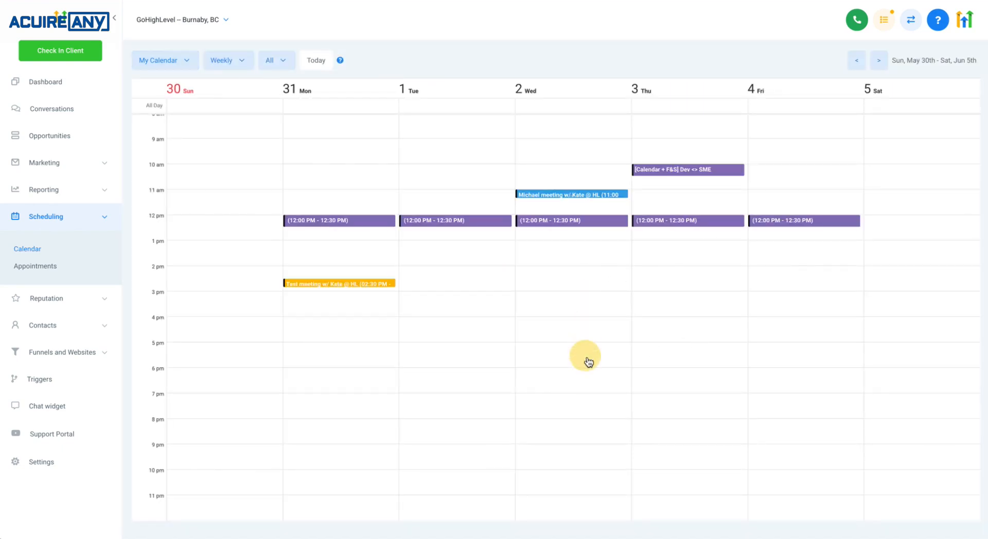
scroll(605, 283, down, 4)
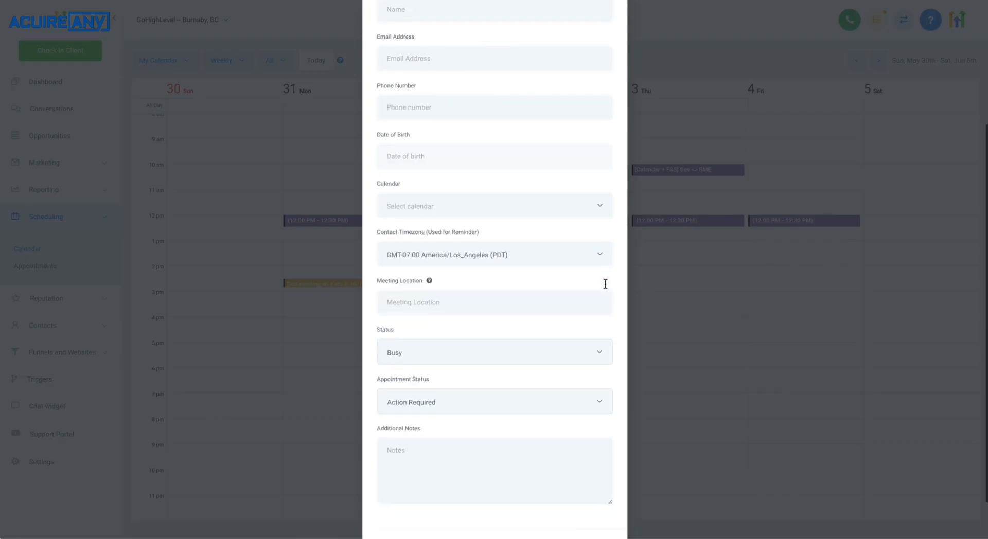
scroll(425, 183, up, 4)
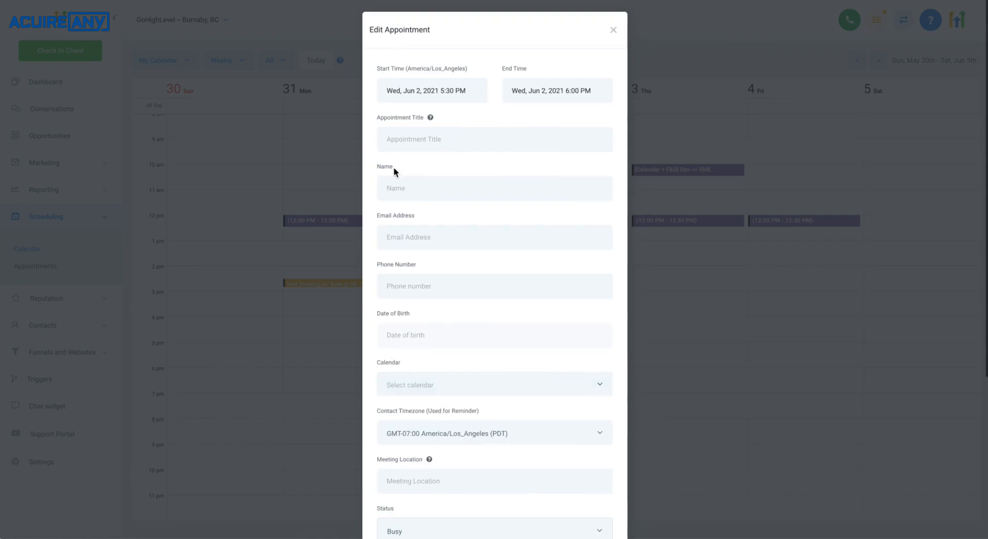
click(438, 386)
scroll(466, 381, down, 1)
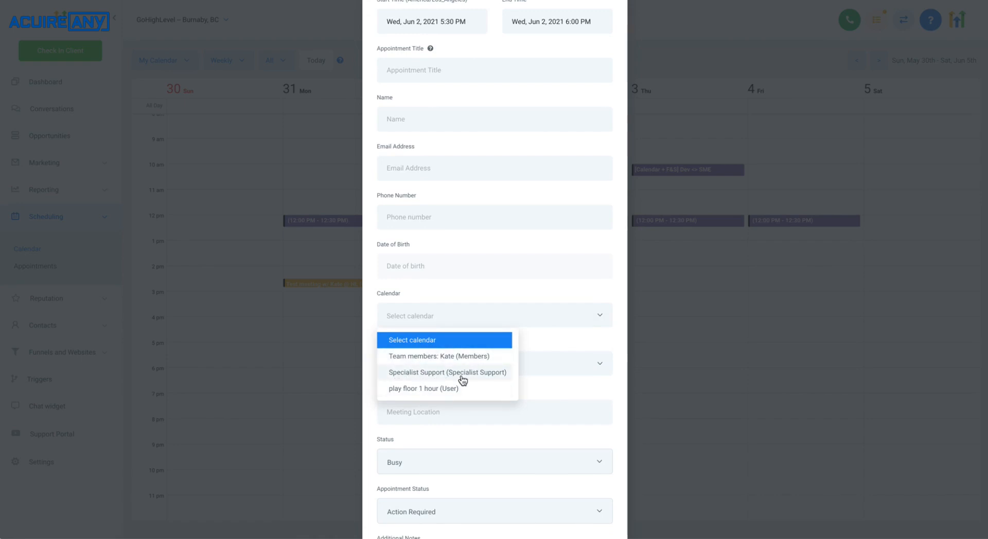
click(422, 341)
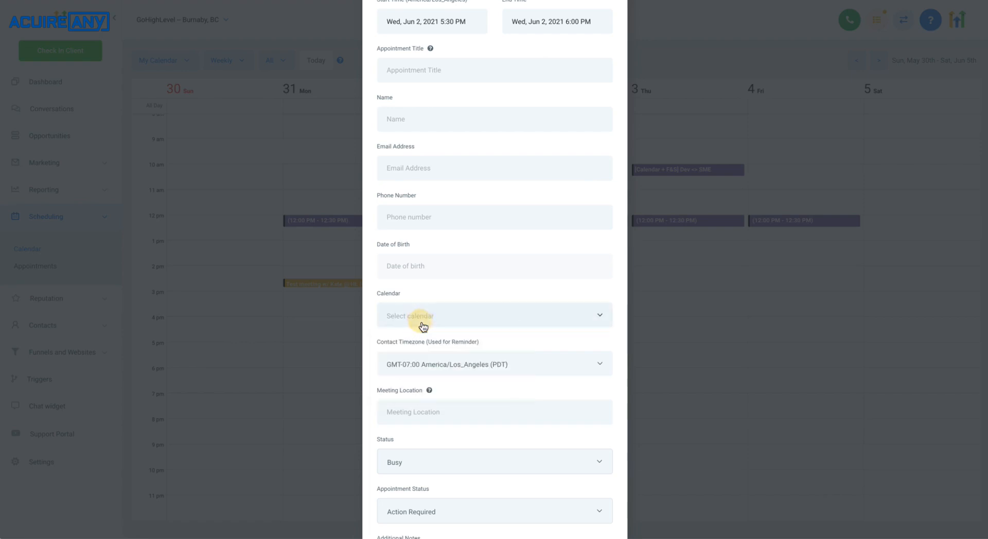
scroll(427, 309, up, 2)
click(613, 32)
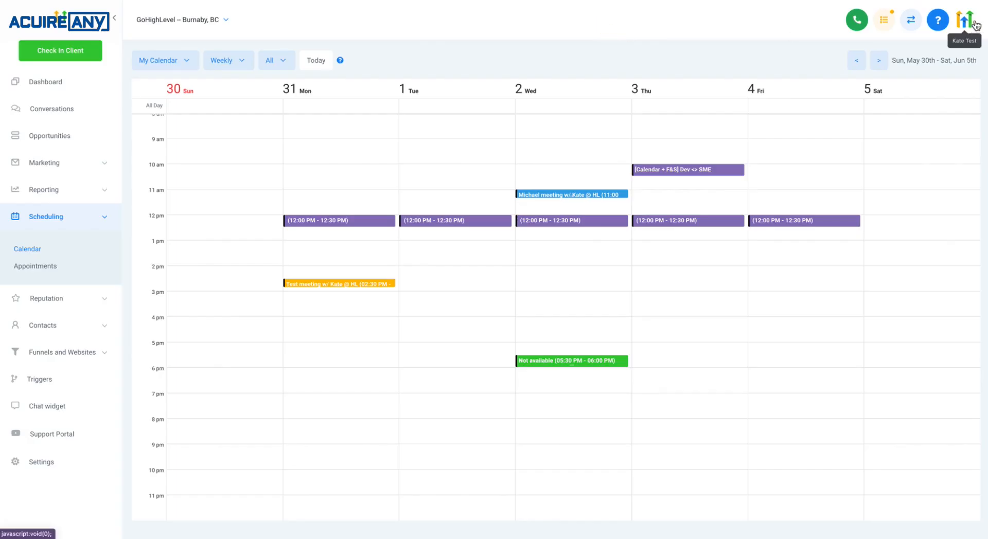
Open the Wednesday blocked slot and scroll through its appointment form
click(615, 359)
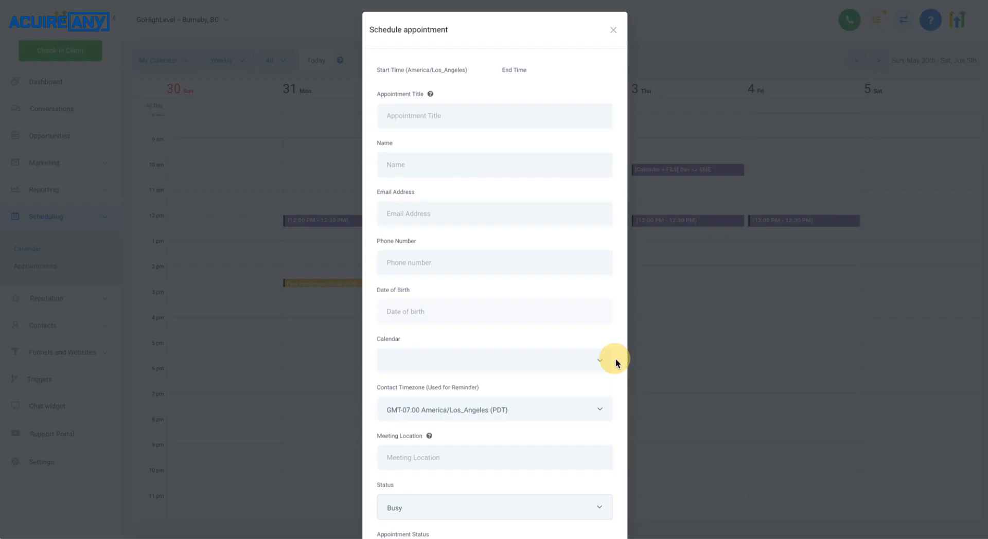
scroll(488, 345, down, 5)
scroll(489, 334, up, 3)
click(439, 301)
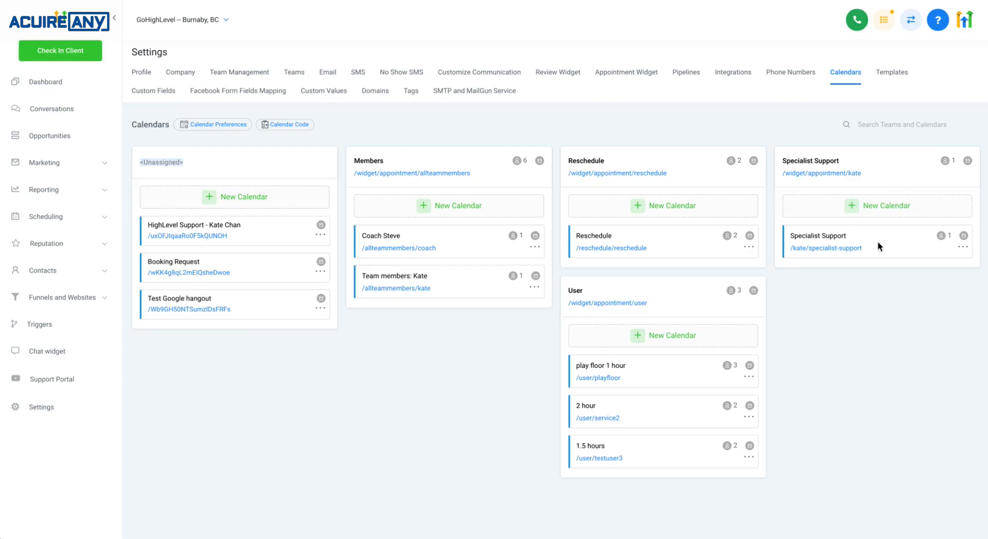
Open the Specialist Support calendar's edit settings in Calendars settings and close them unchanged
click(963, 247)
click(971, 272)
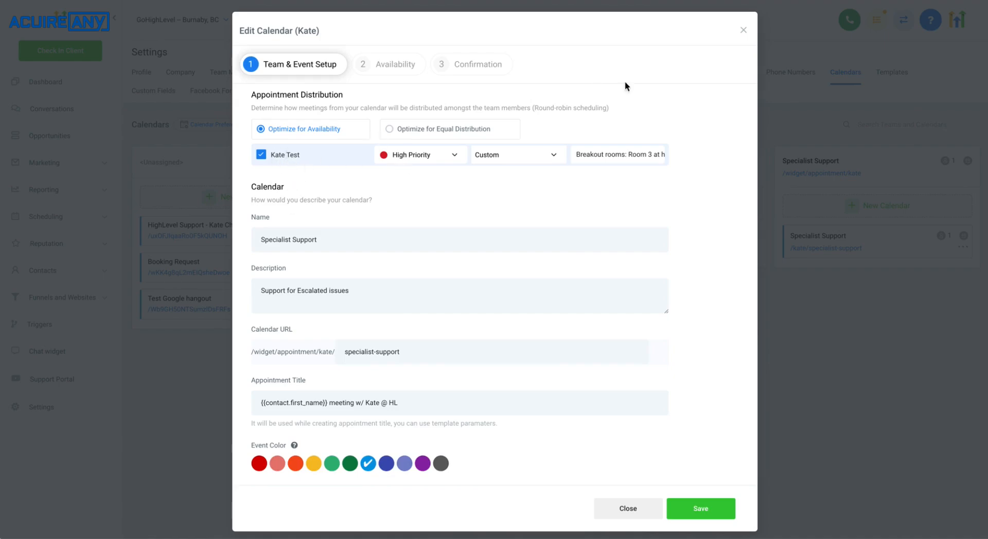
click(740, 33)
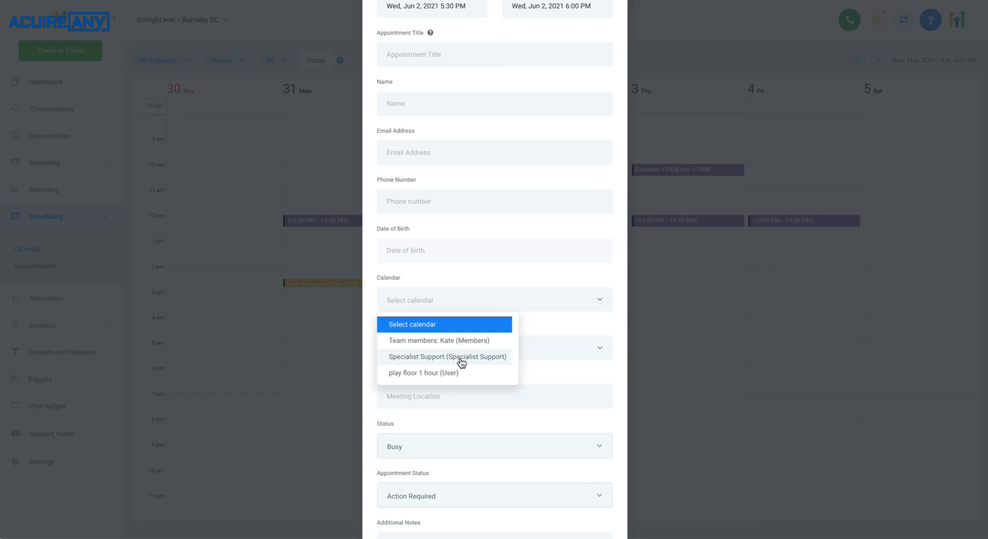
Review the calendar options listed in the blocked slot's appointment dialog and close the dialog
scroll(459, 362, up, 2)
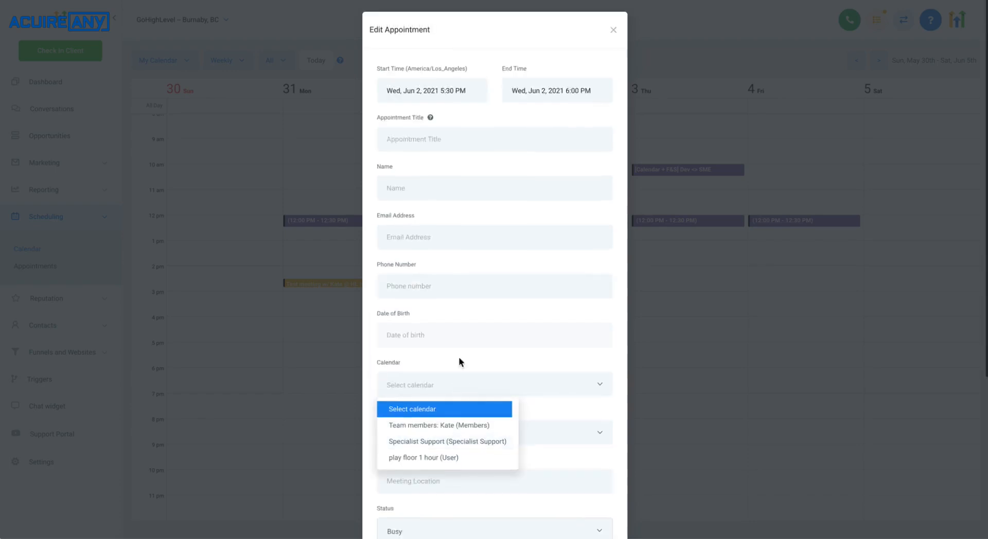
scroll(476, 430, down, 5)
scroll(462, 249, up, 5)
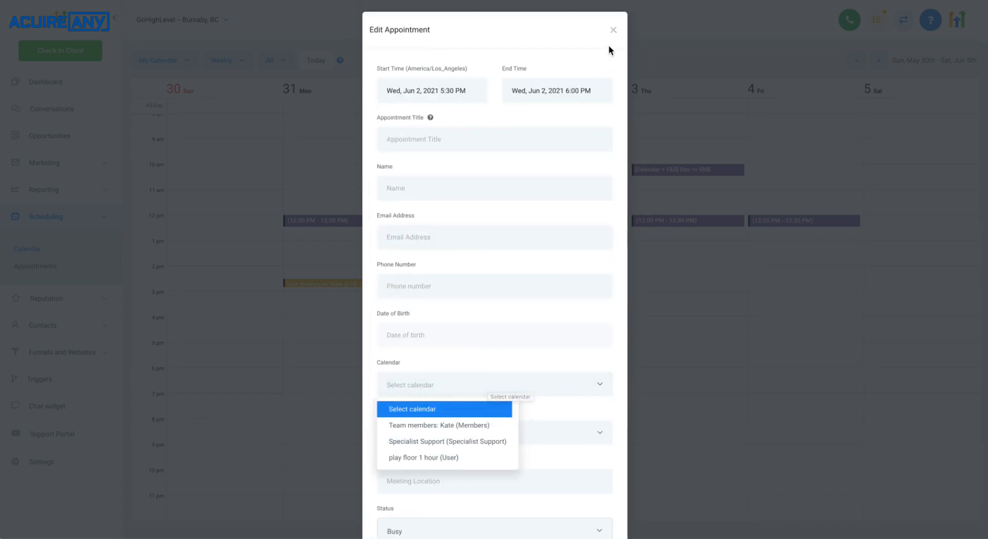
click(614, 30)
Switch to the Test2 Test user calendar and select the Wednesday 5:30–6:00 PM slot
click(191, 64)
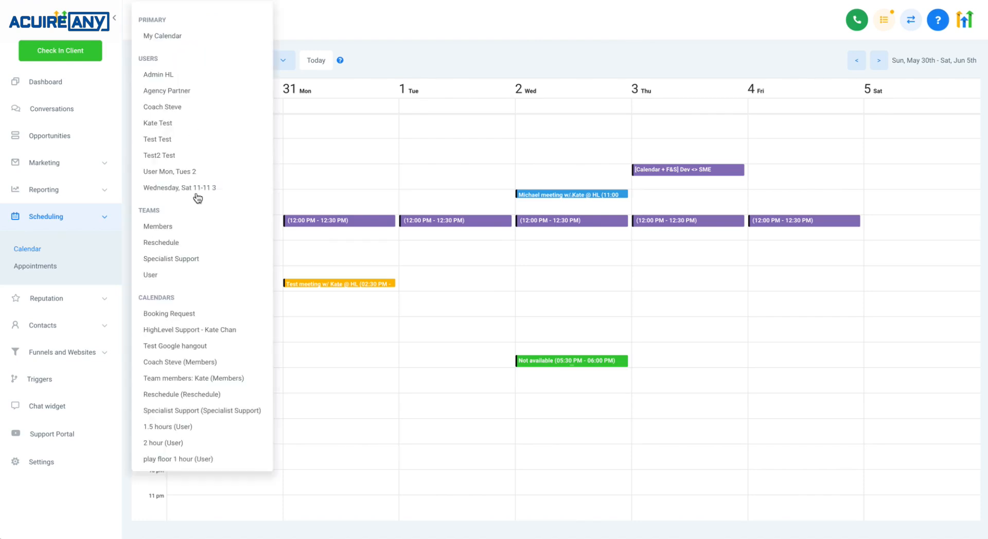
click(190, 155)
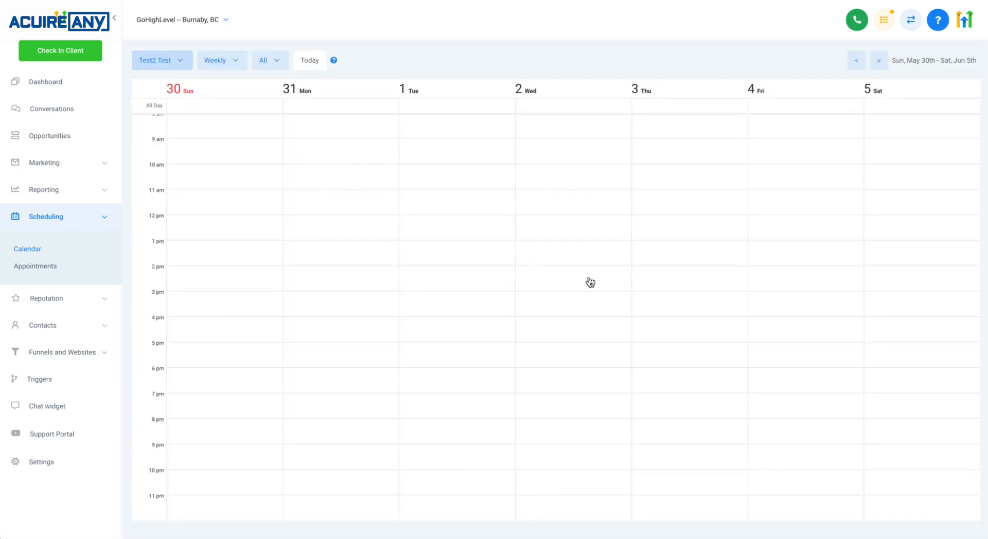
click(603, 360)
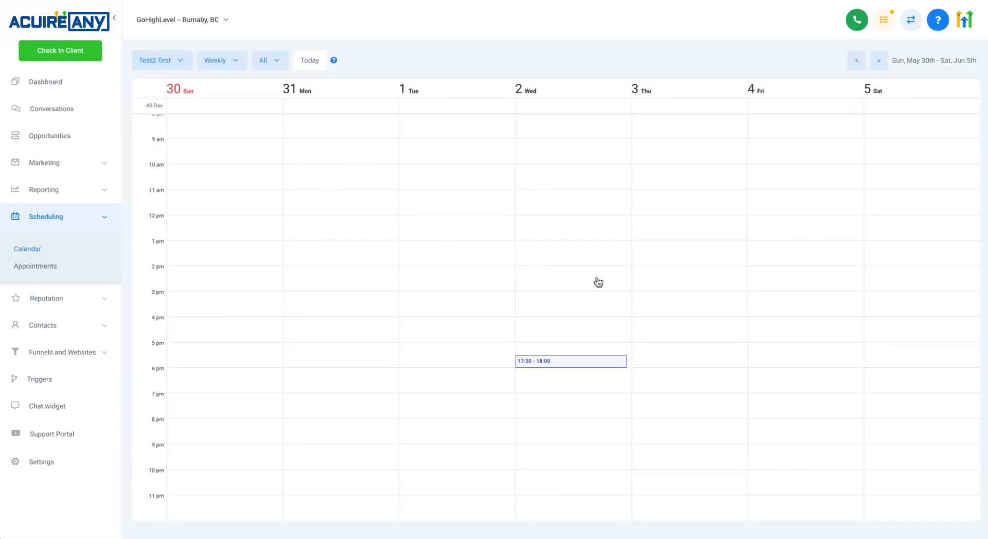
Switch to the Members team calendar and drag-select Wednesday about 3:00–5:00 PM
click(179, 70)
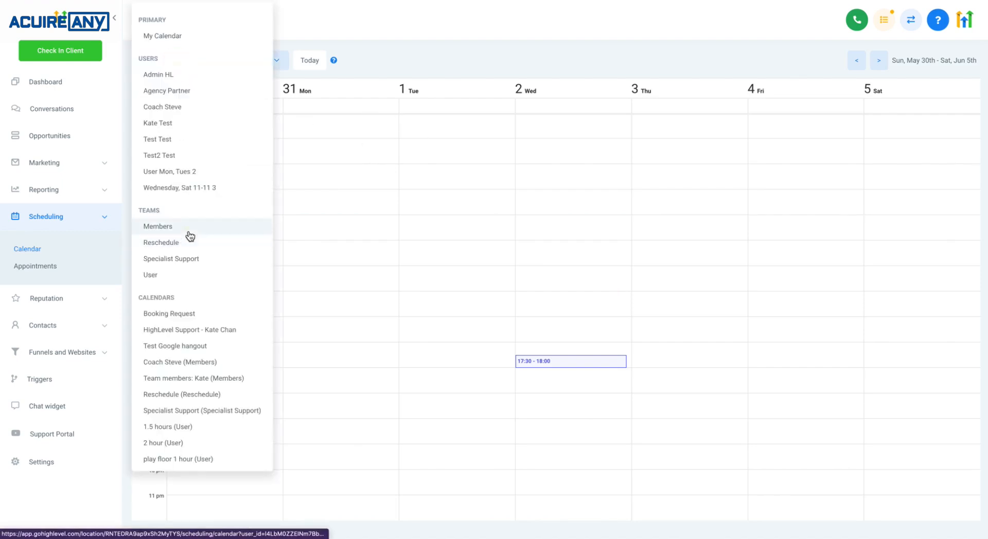
click(186, 229)
click(186, 67)
click(505, 338)
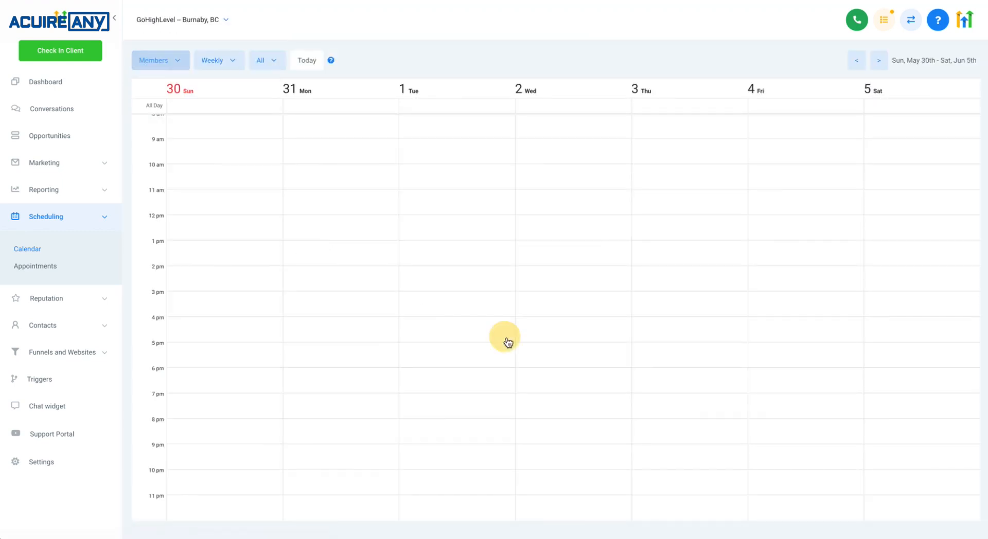
drag(558, 297, 560, 343)
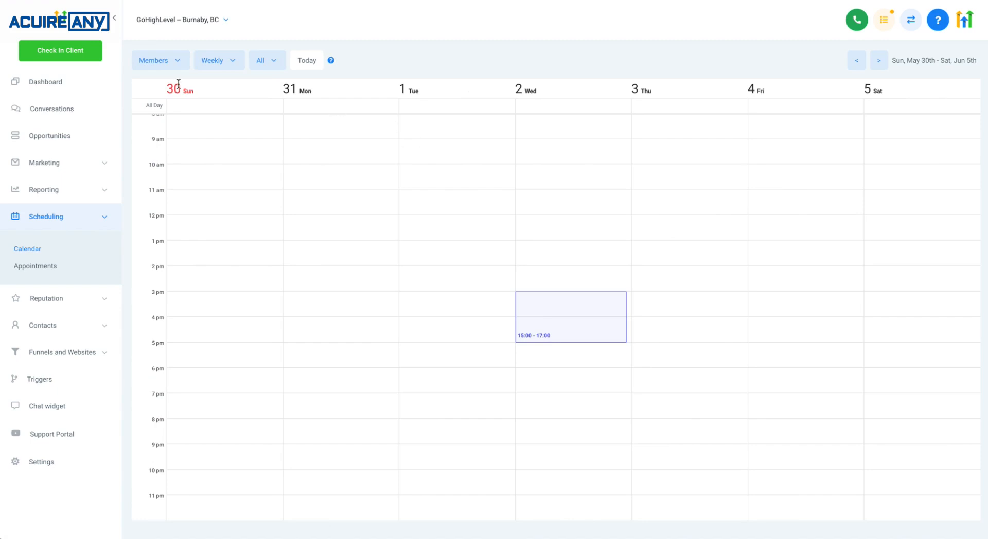
Switch to the Booking Request calendar and review the unassigned calendars and their options in Calendars settings
click(166, 64)
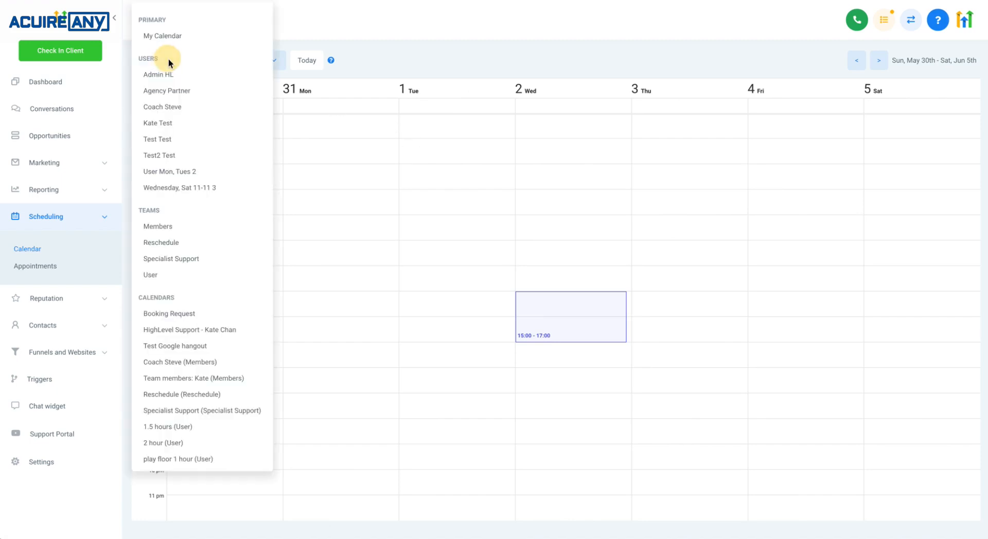
click(176, 317)
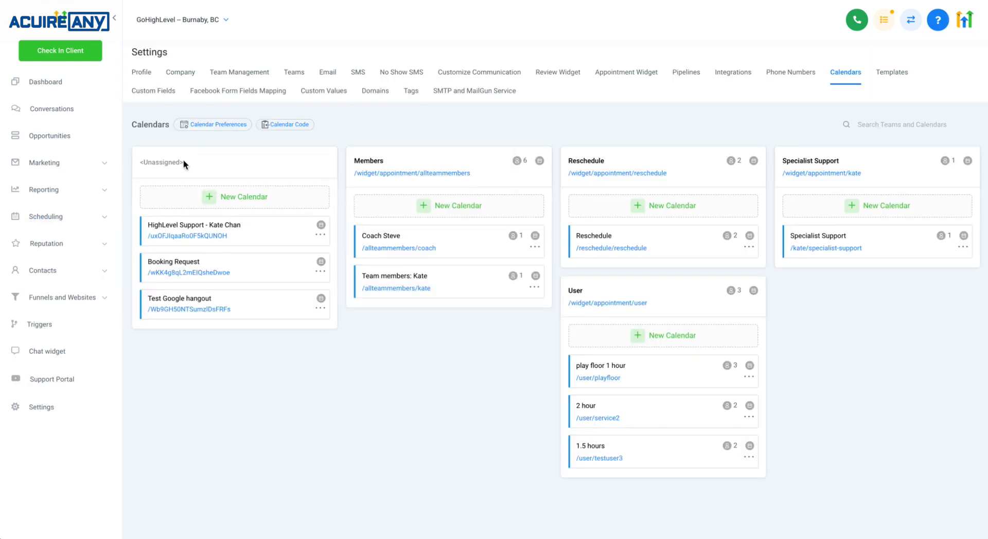
drag(140, 166, 257, 310)
click(319, 237)
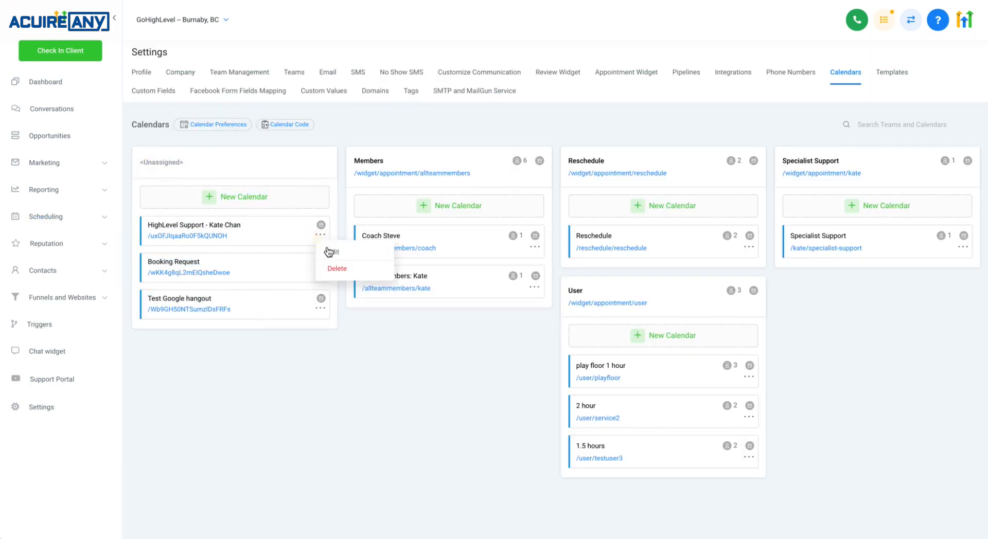
click(329, 255)
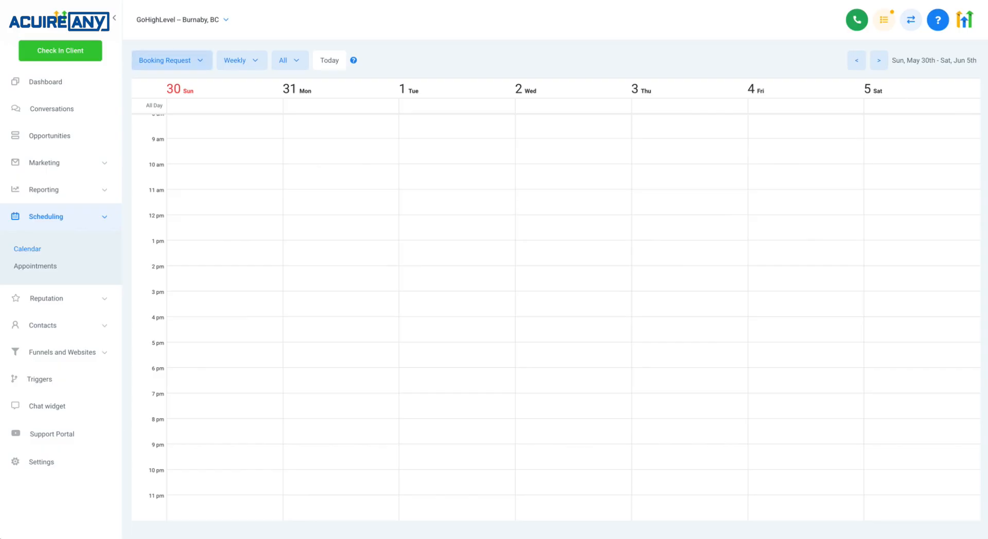
Block Tuesday 3:00–3:30 PM on the Booking Request calendar
click(473, 296)
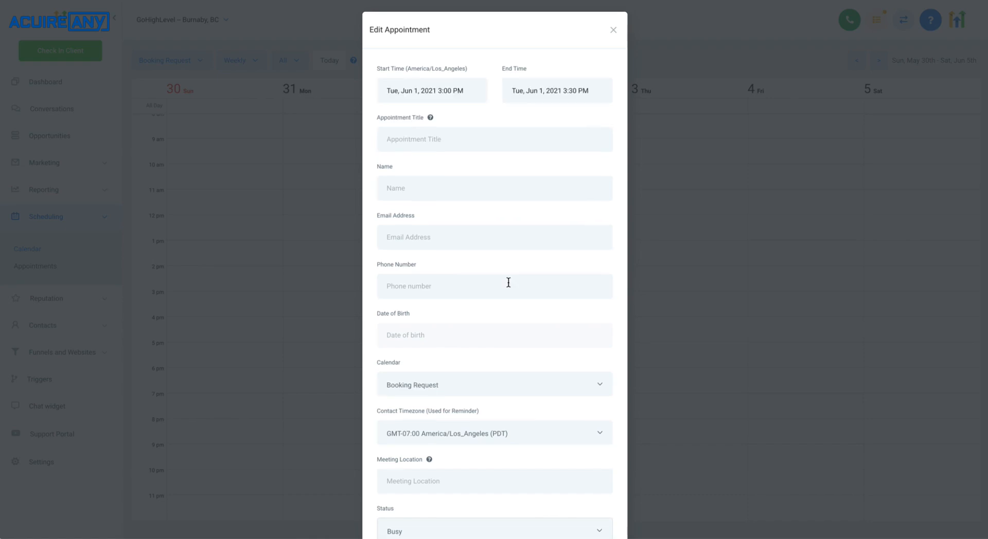
scroll(508, 286, down, 5)
scroll(508, 286, up, 5)
click(622, 27)
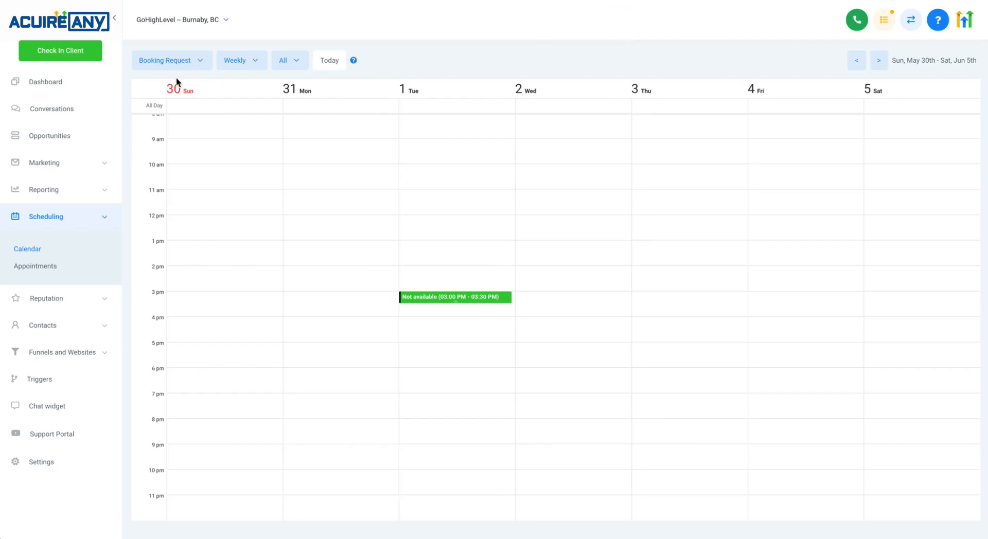
Open the Appointments list from the calendar view
click(172, 61)
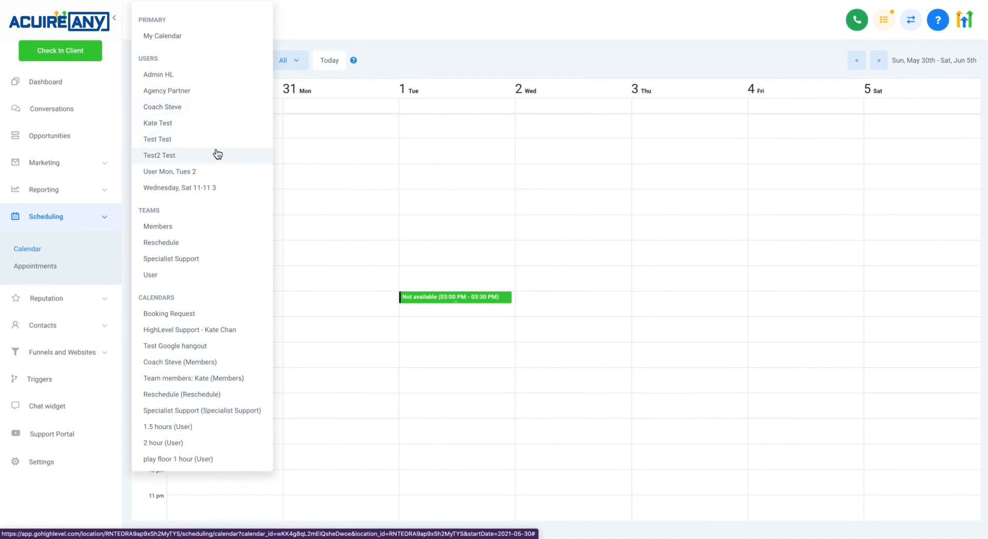
click(53, 267)
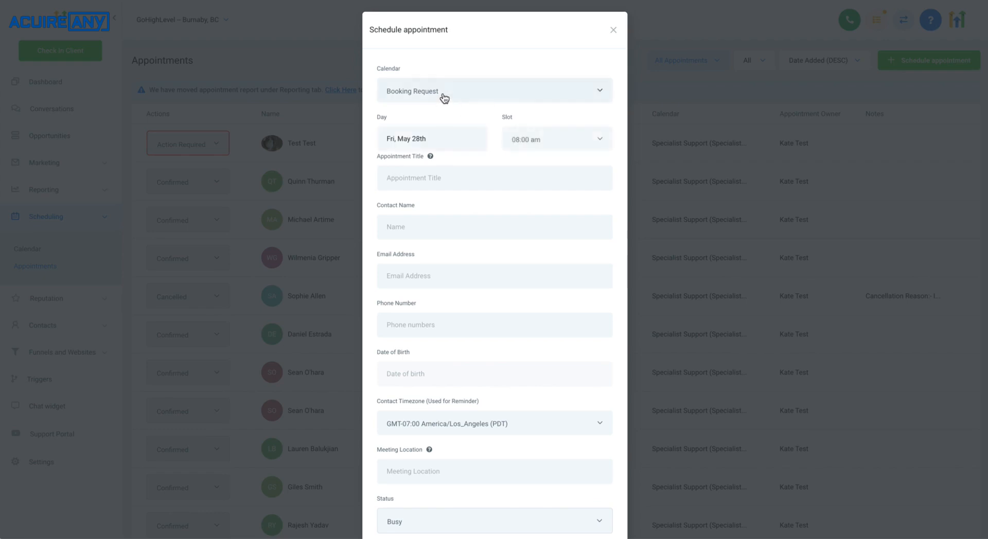
In a new appointment, choose the Coach Steve (Members) calendar, pick Coach Steve as team member, and close the dialog
click(441, 95)
click(427, 180)
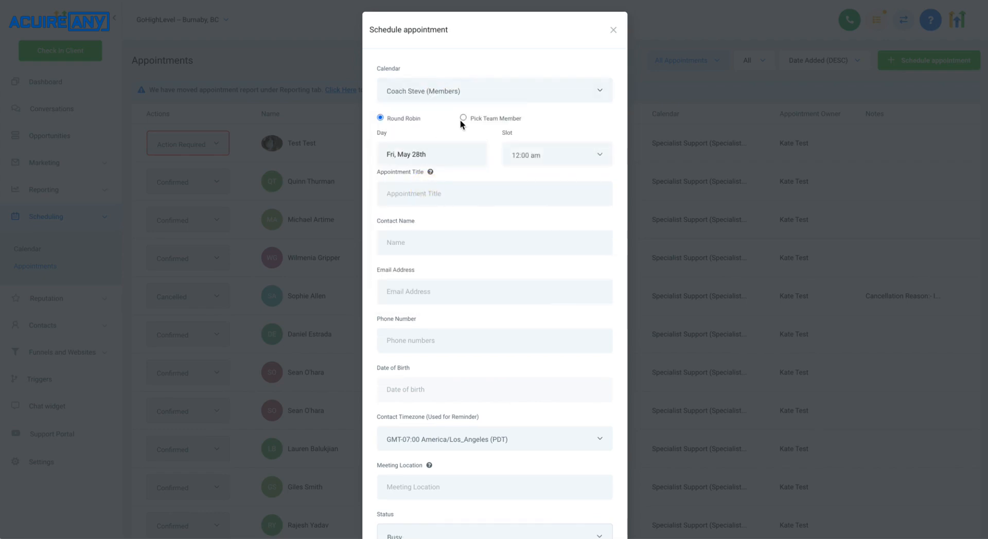
click(463, 118)
click(493, 141)
click(494, 181)
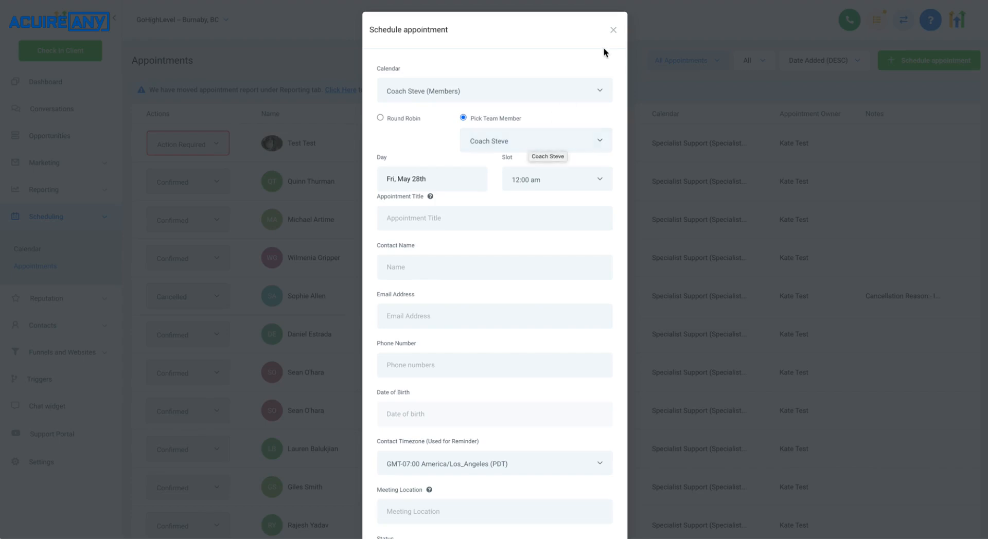
click(613, 29)
Start a new appointment for the Test Test contact on the Specialist Support (Specialist Support) calendar with Pick Team Member selected
click(84, 319)
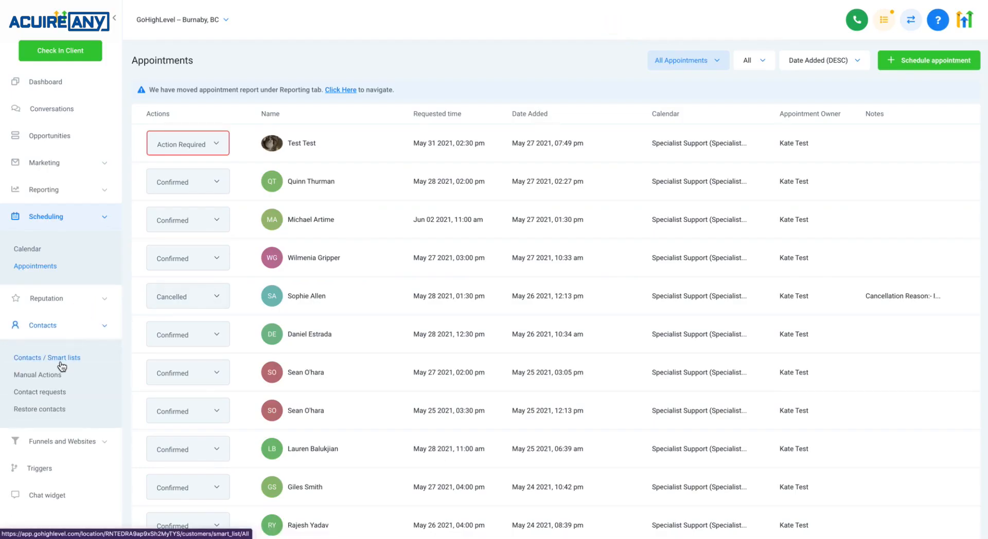
click(297, 141)
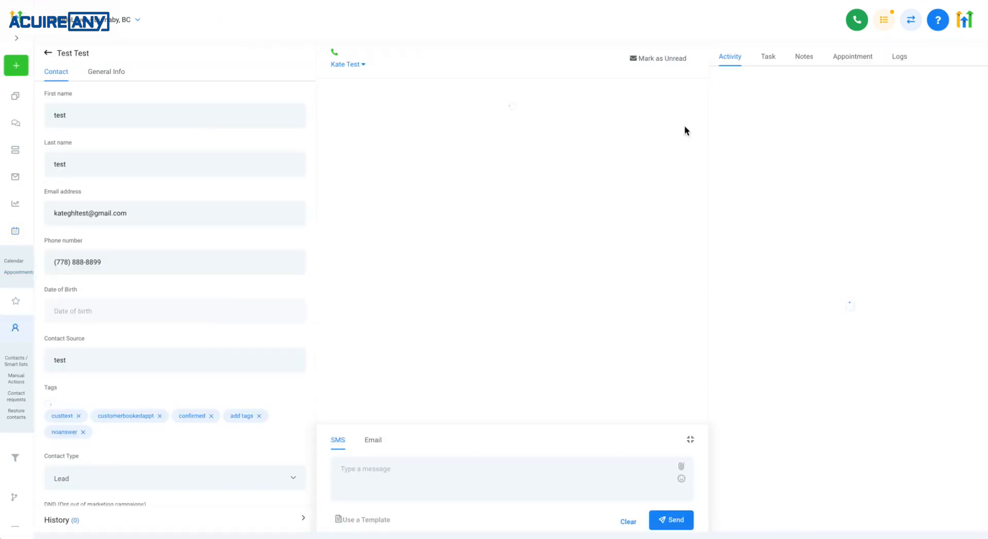
click(852, 65)
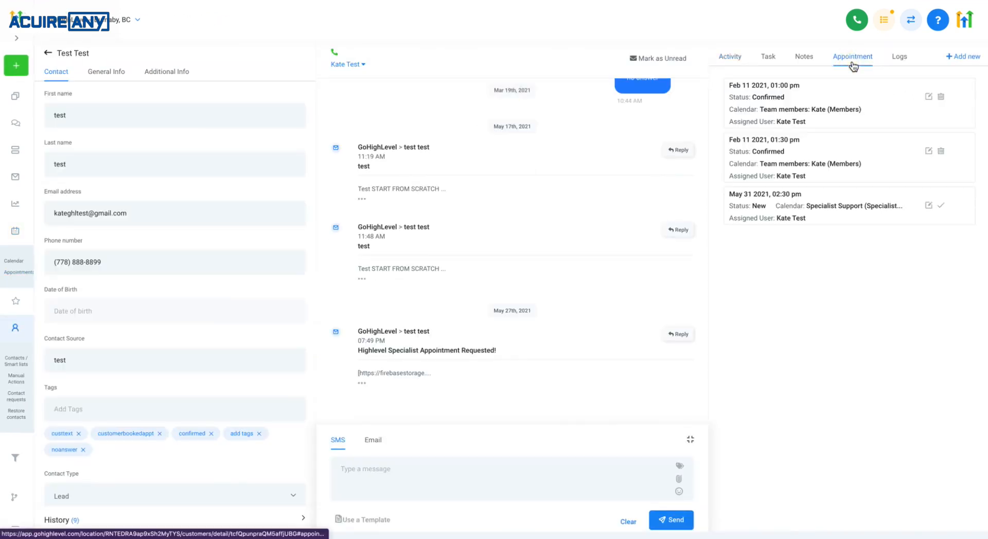
click(963, 58)
click(820, 112)
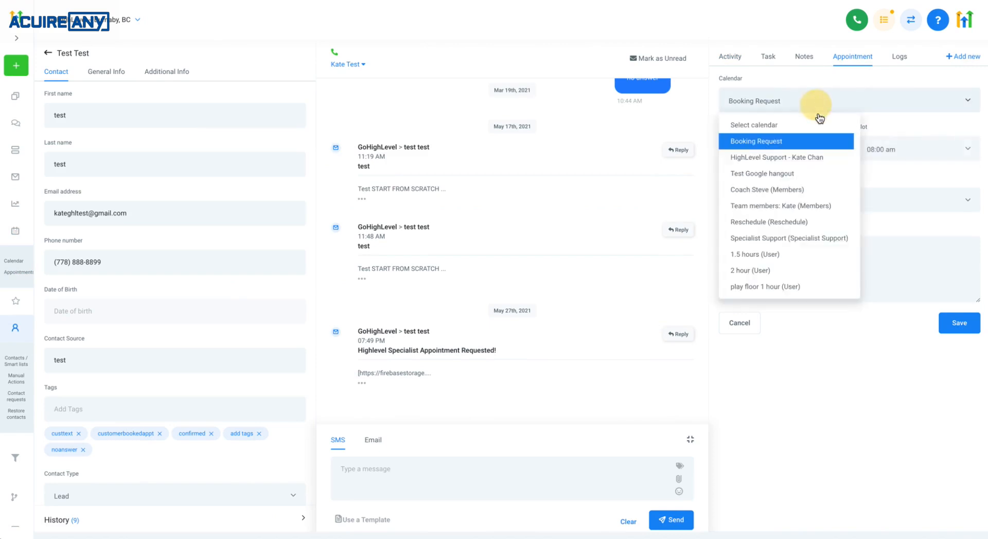
click(794, 238)
click(815, 128)
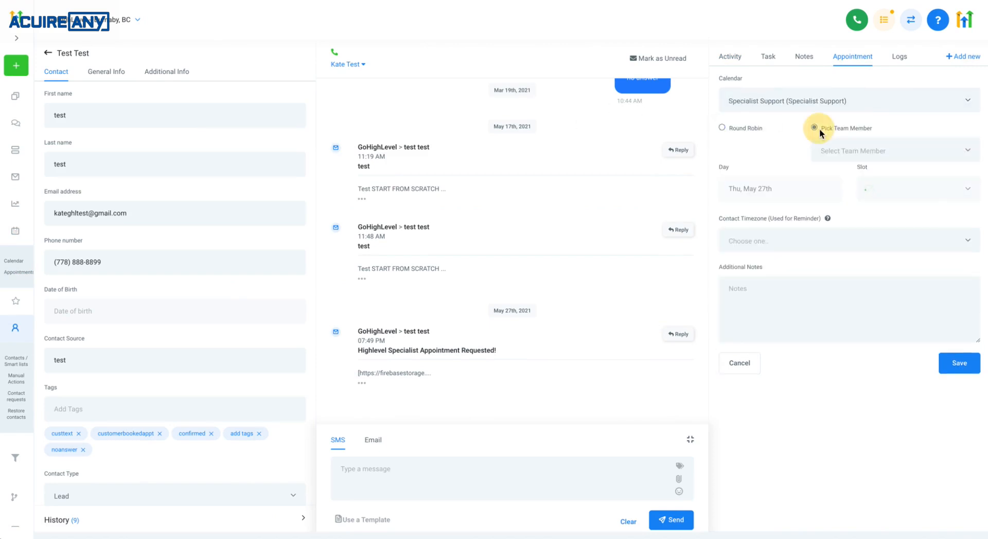
click(839, 150)
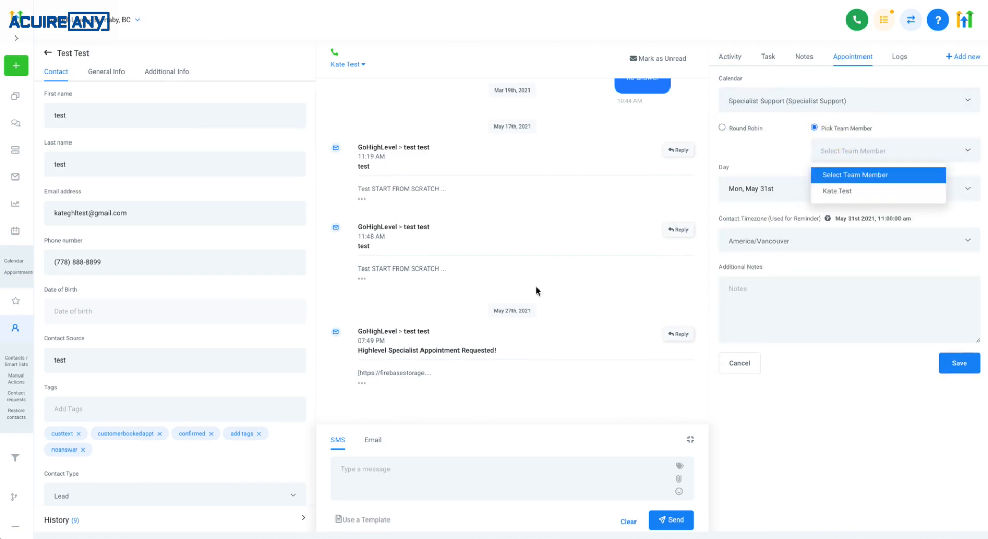
scroll(15, 413, down, 2)
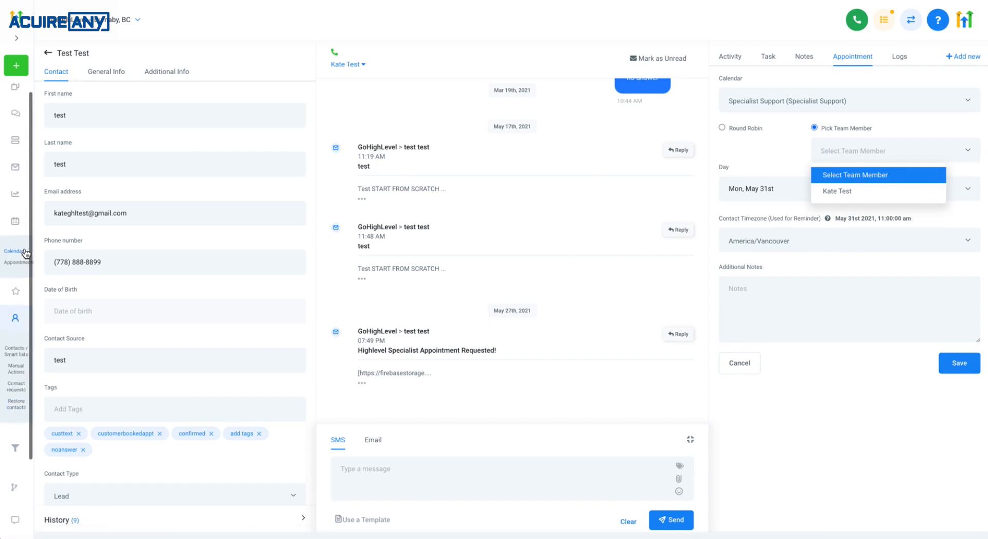
Open the scheduling calendar and switch it to the Coach Steve (Members) calendar
click(15, 170)
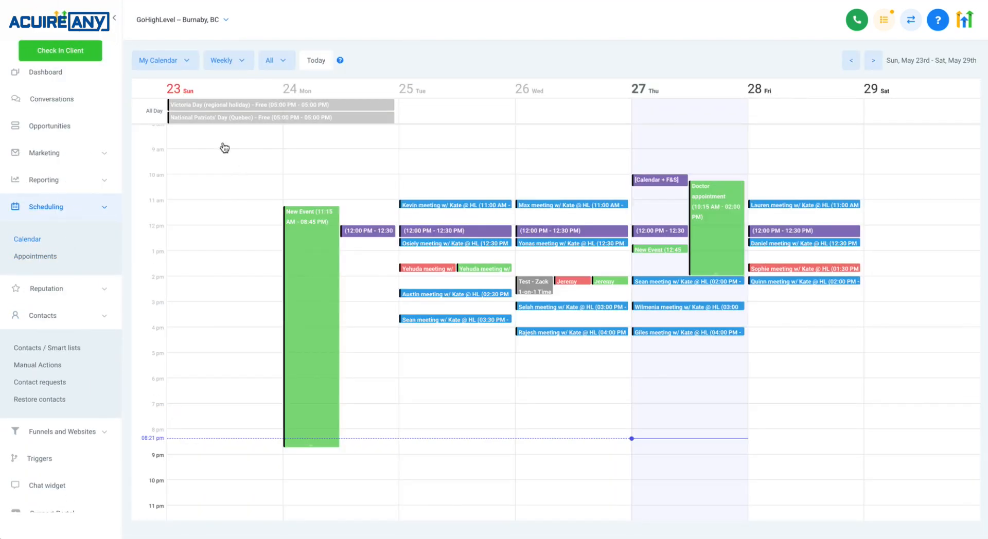
click(175, 67)
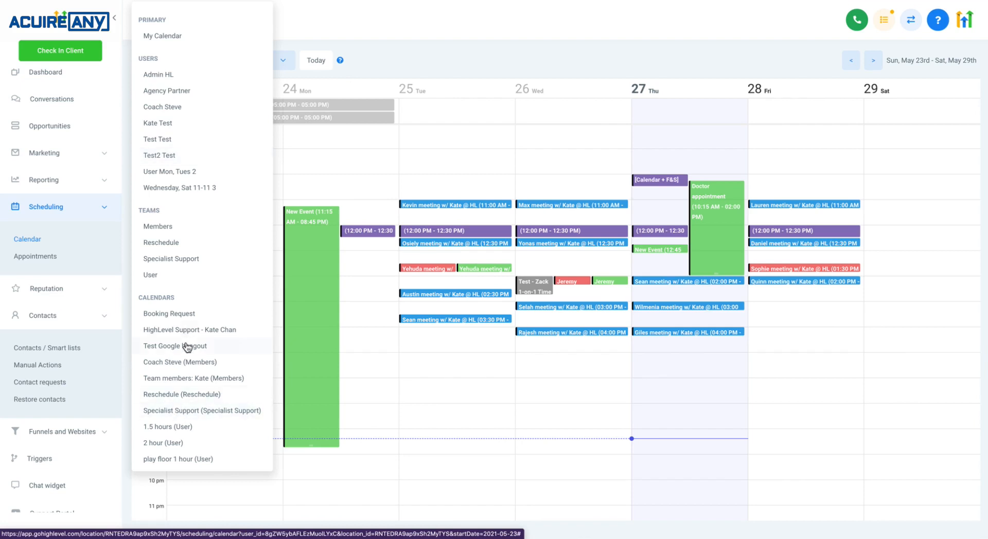
click(180, 363)
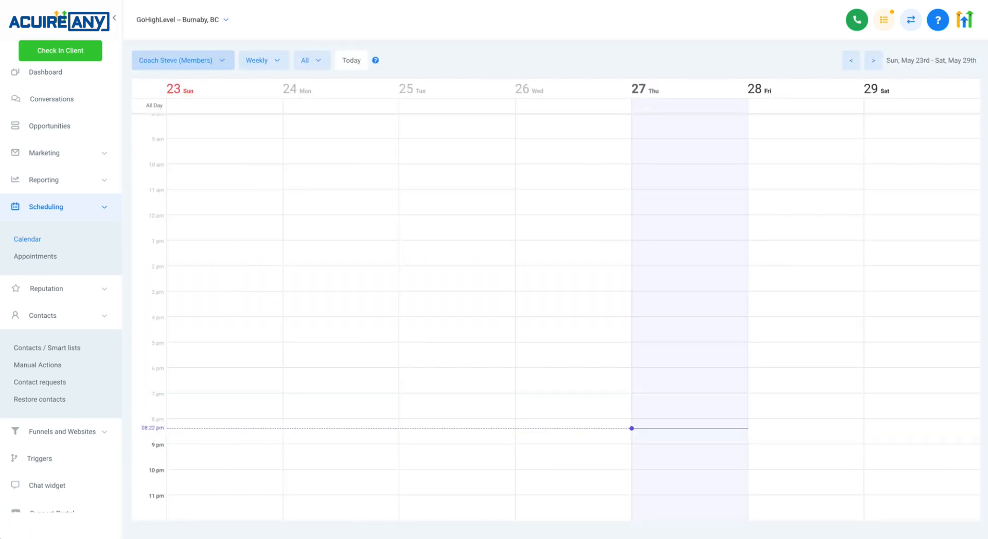
In Team Management settings, open Kate Test's User Calendar Configuration and review the primary and conflict-check calendars
scroll(61, 452, down, 2)
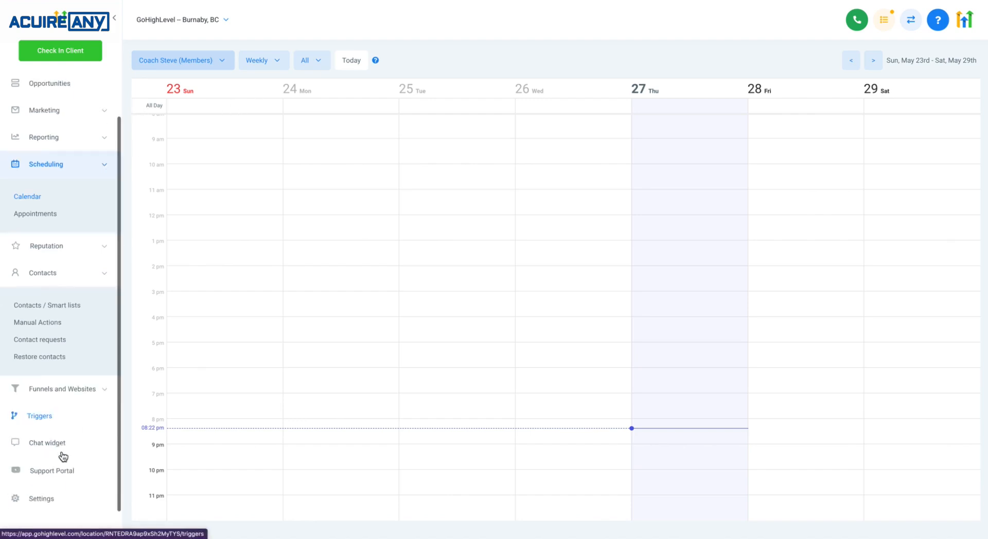
click(59, 499)
click(260, 77)
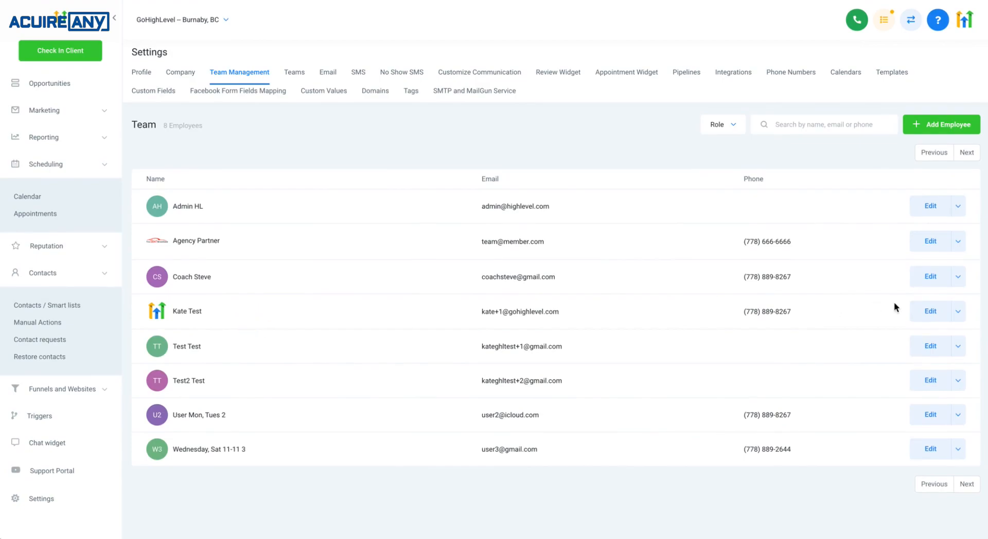
click(931, 311)
click(425, 307)
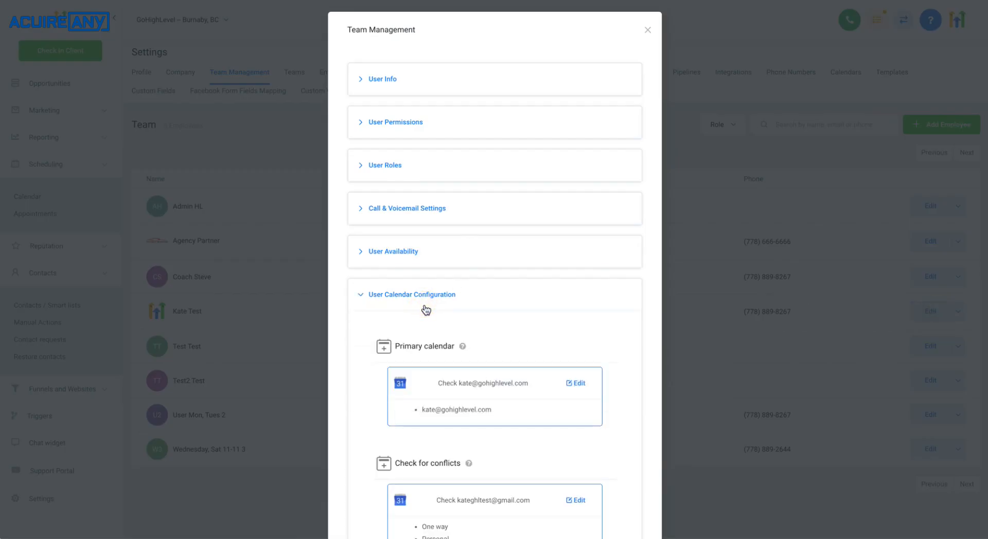
scroll(463, 309, down, 4)
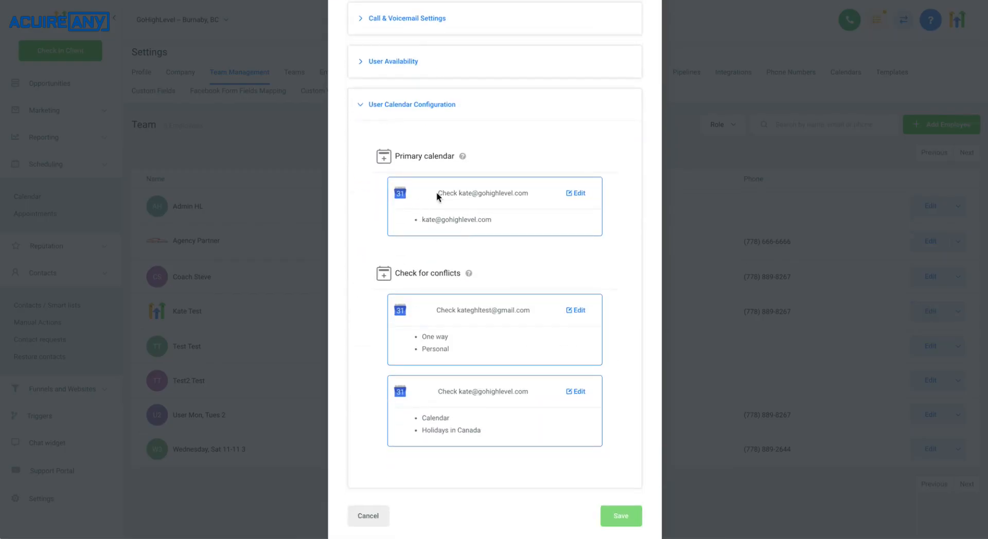
drag(436, 192, 528, 291)
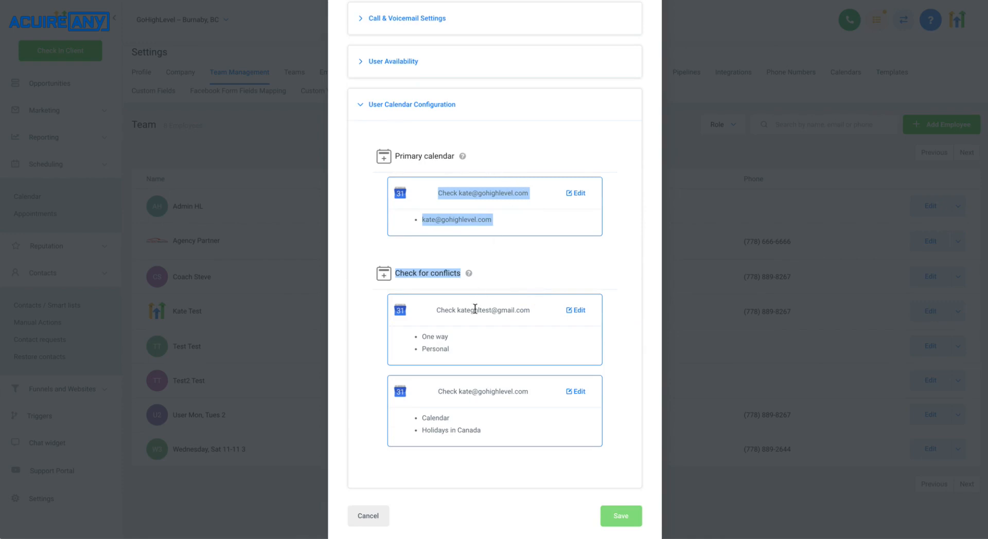
click(412, 285)
click(474, 339)
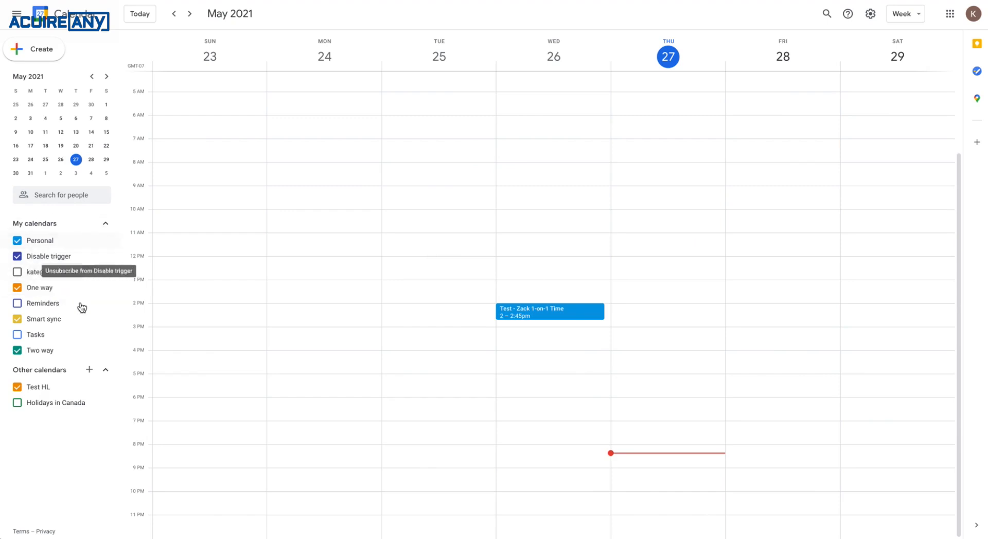
Switch to Google Calendar and review the linked work calendar's settings, access permissions and sharing with specific people
click(106, 274)
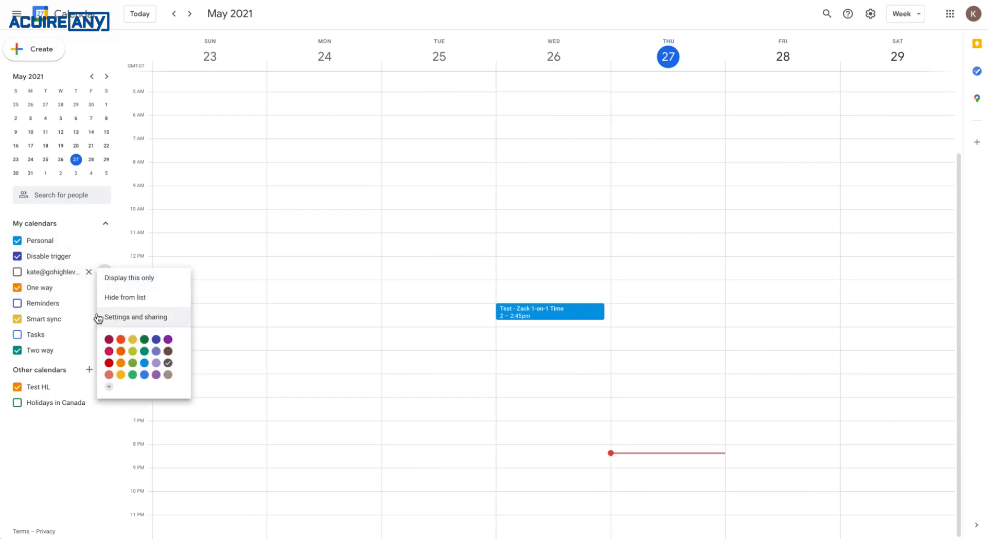
click(121, 322)
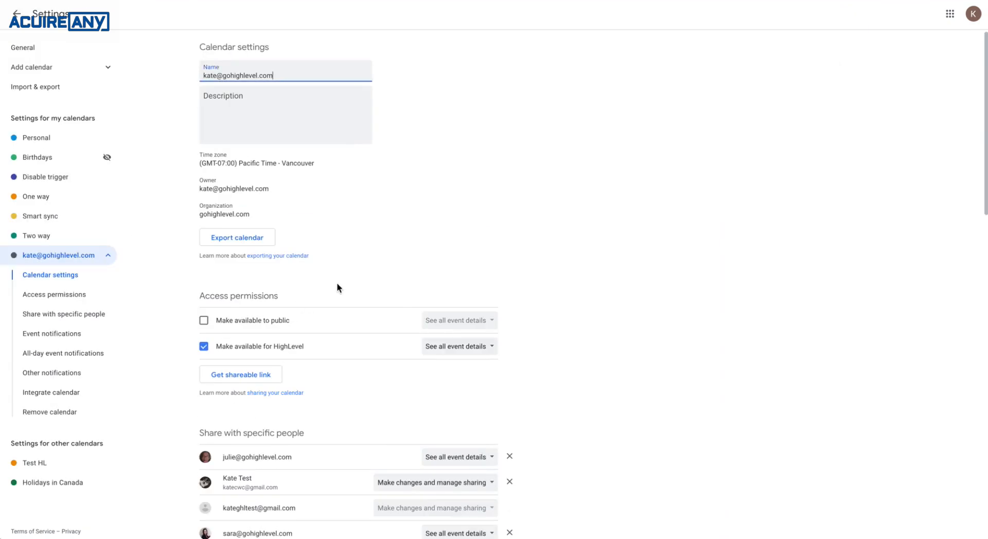
scroll(337, 284, down, 5)
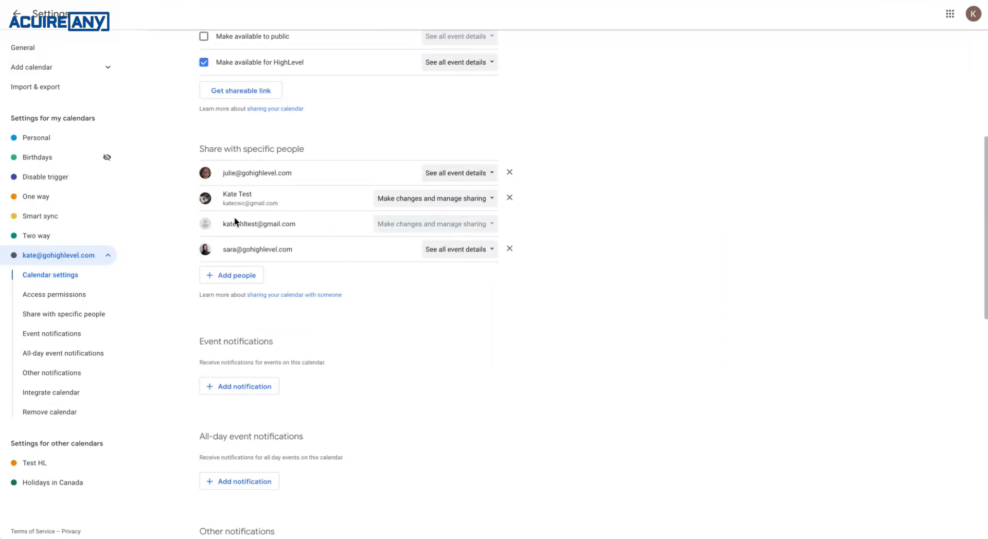
drag(227, 224, 322, 252)
click(313, 250)
click(444, 202)
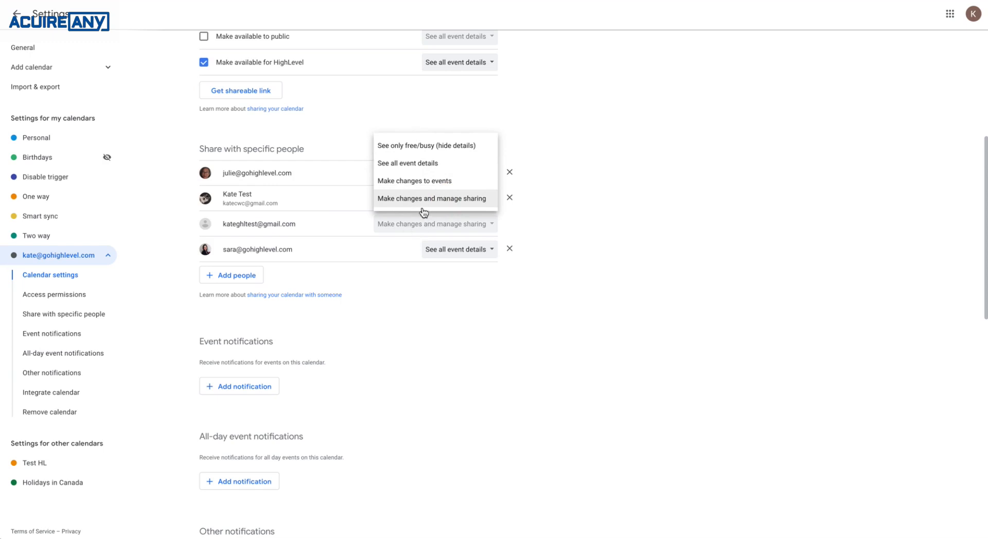
click(385, 227)
click(17, 13)
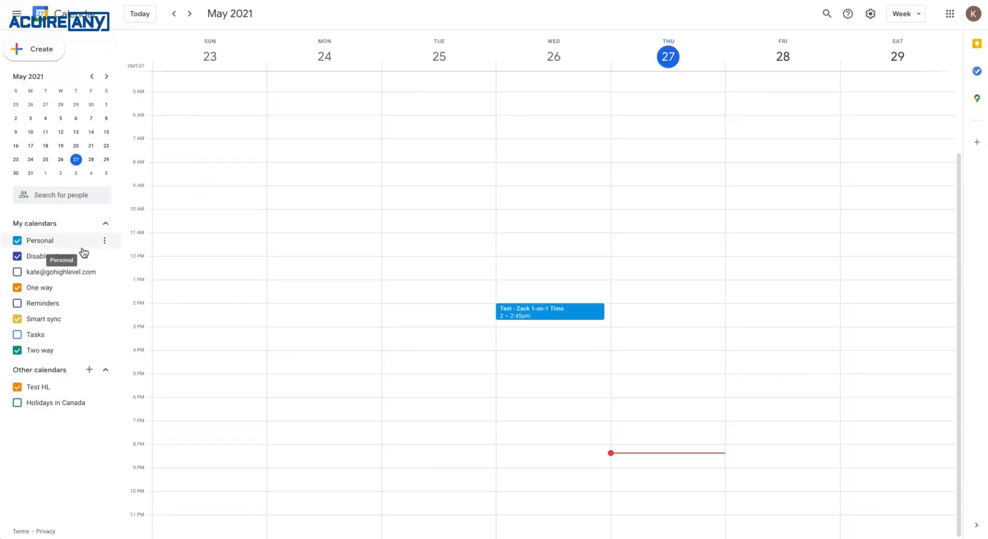
Return to the scheduling calendar and switch it to the Booking Request calendar
drag(647, 309, 649, 396)
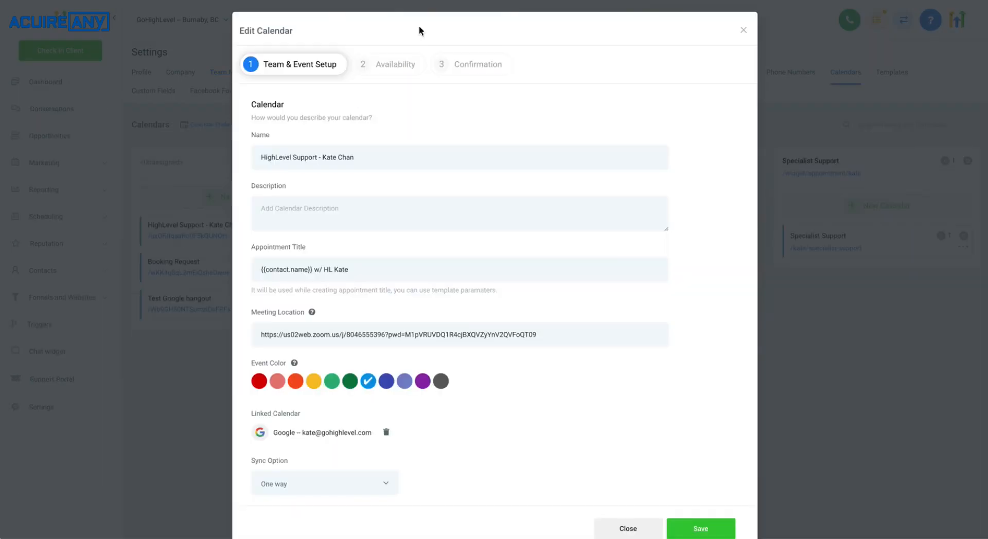
click(742, 29)
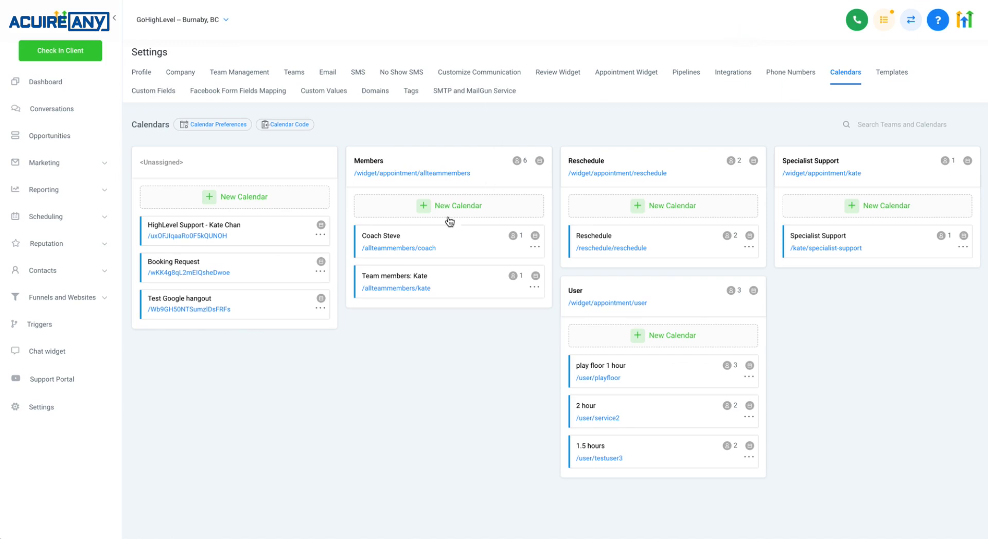
click(48, 216)
click(46, 249)
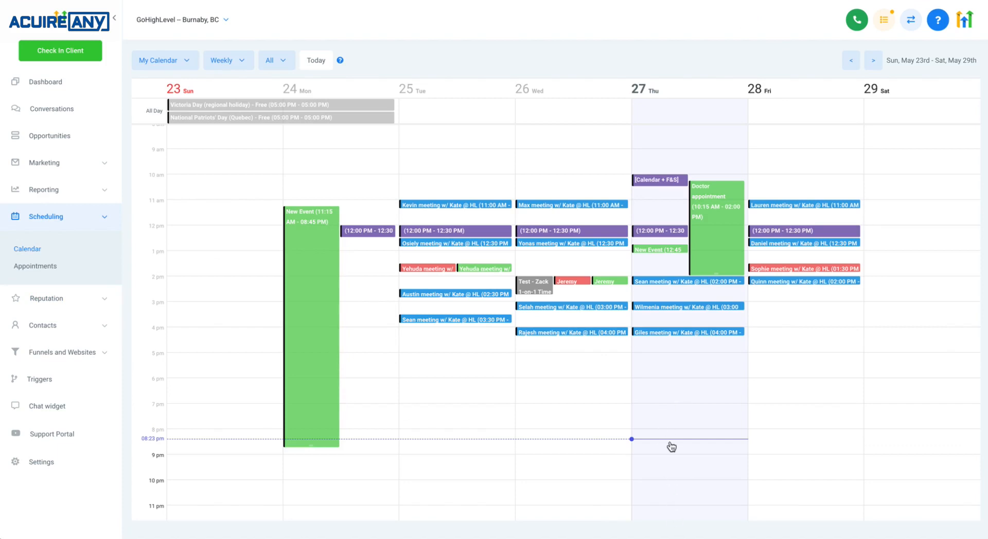
click(183, 65)
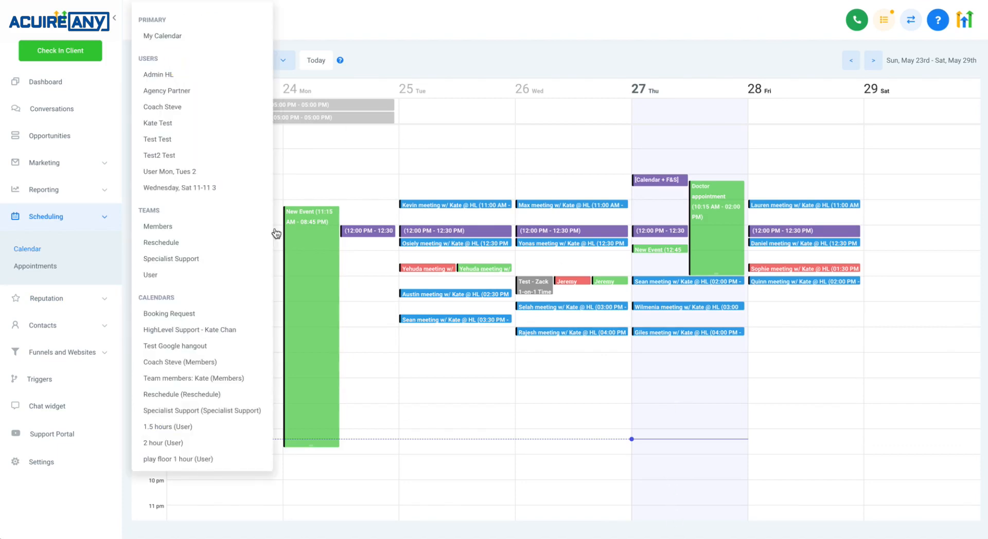
click(212, 316)
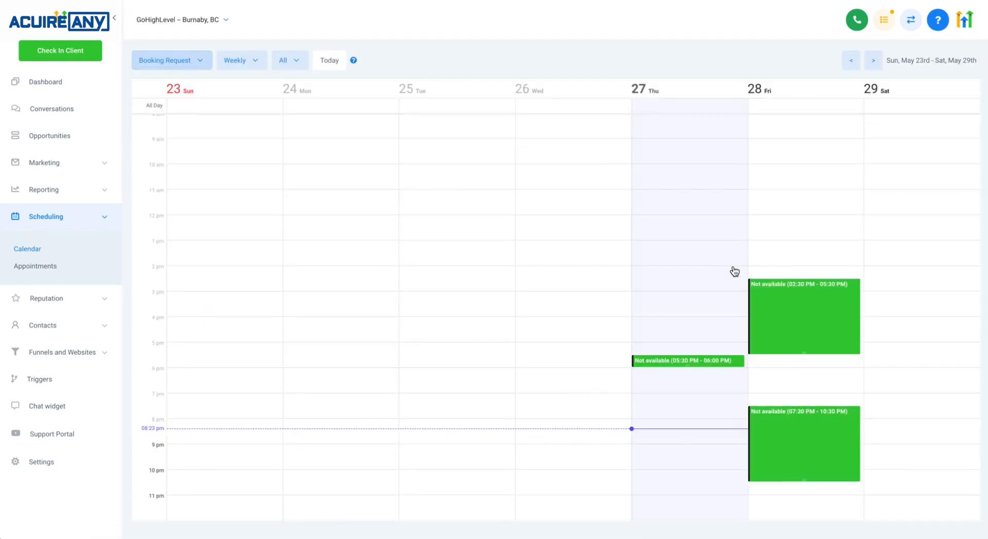